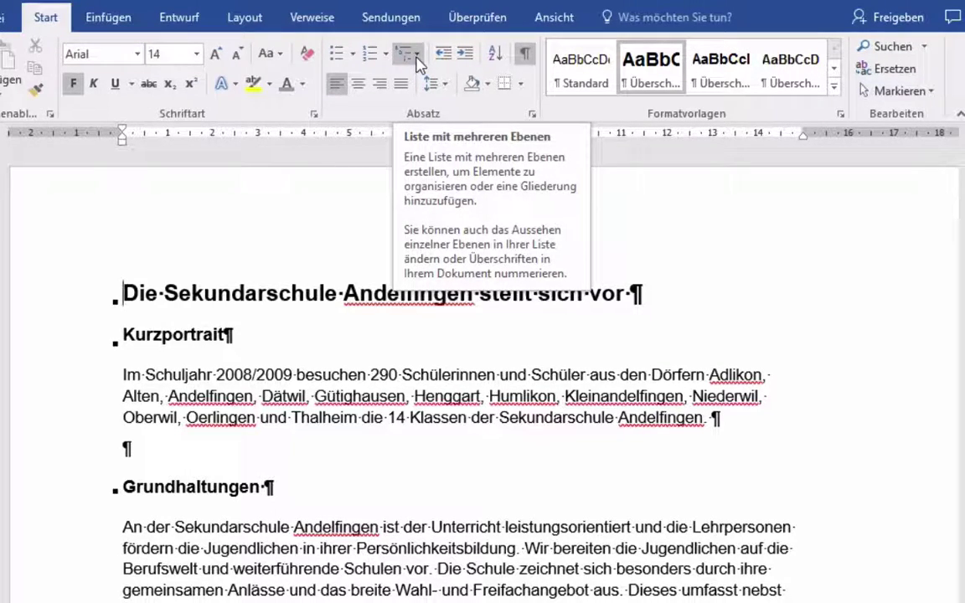
- Apply the heading-linked multilevel list (1, 1.1, 1.1.1) so the headings read 1, 1.1 Kurzportrait, 1.2 Grundhaltungen
click(417, 55)
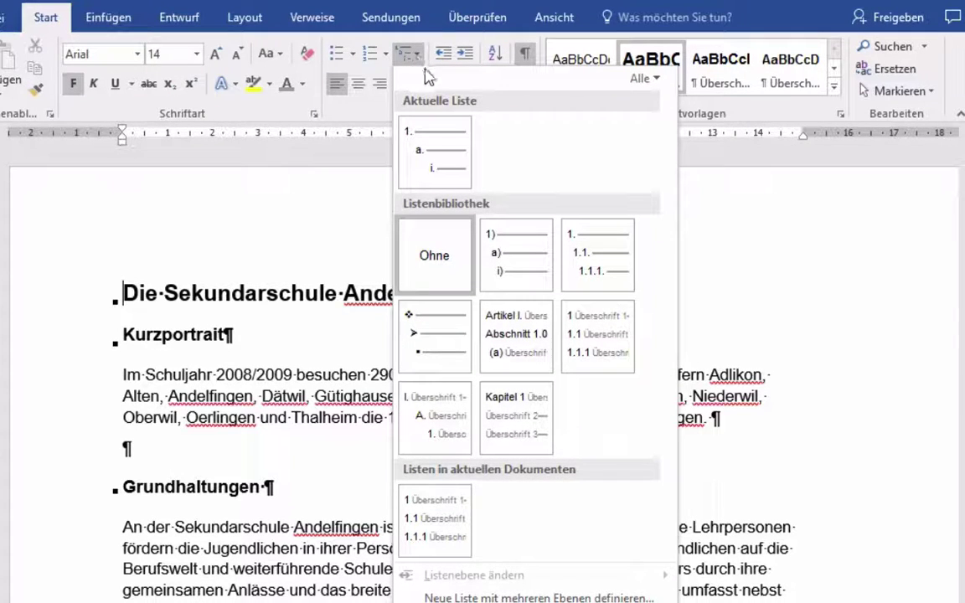
mouse_move(490, 251)
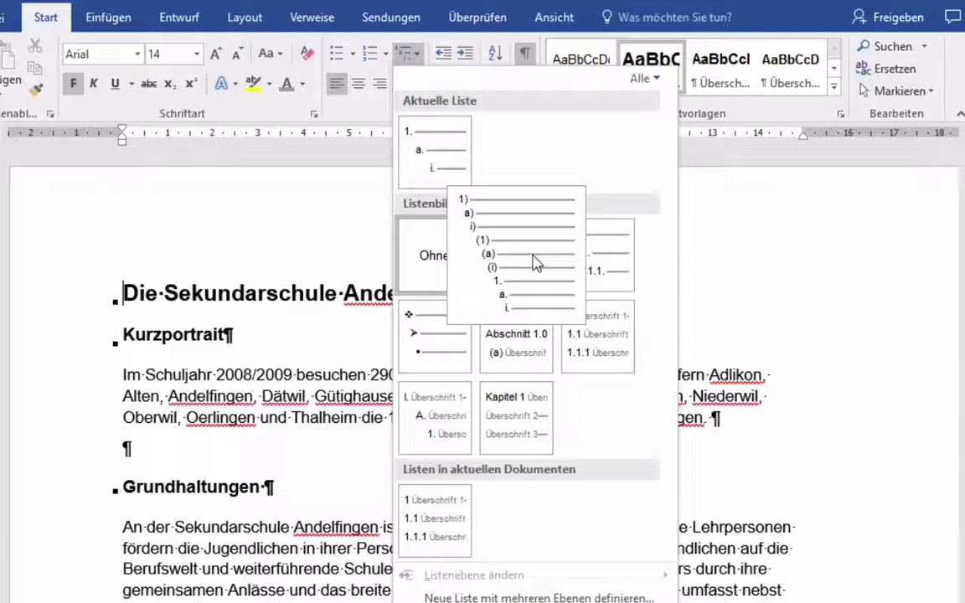
mouse_move(412, 388)
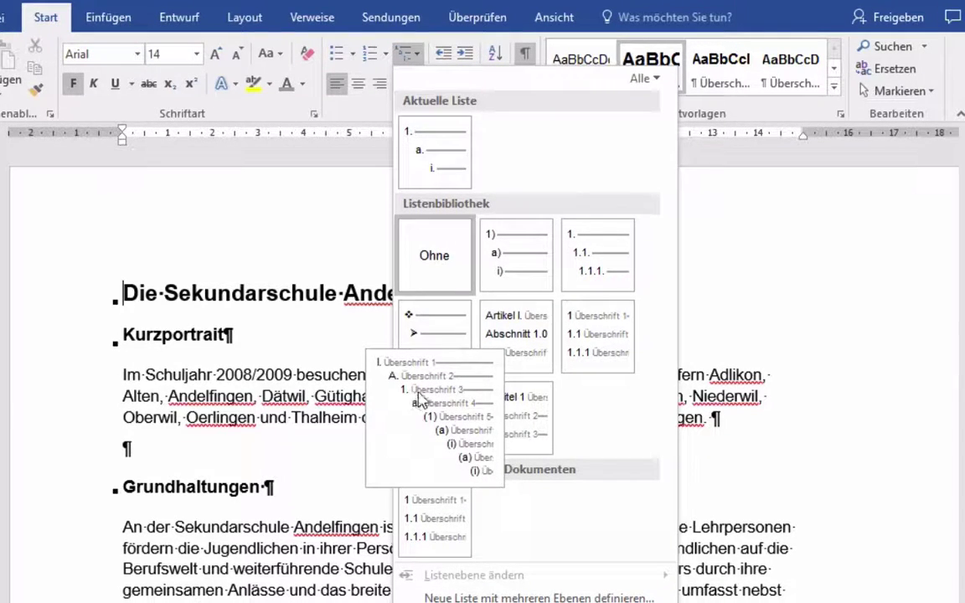
mouse_move(601, 251)
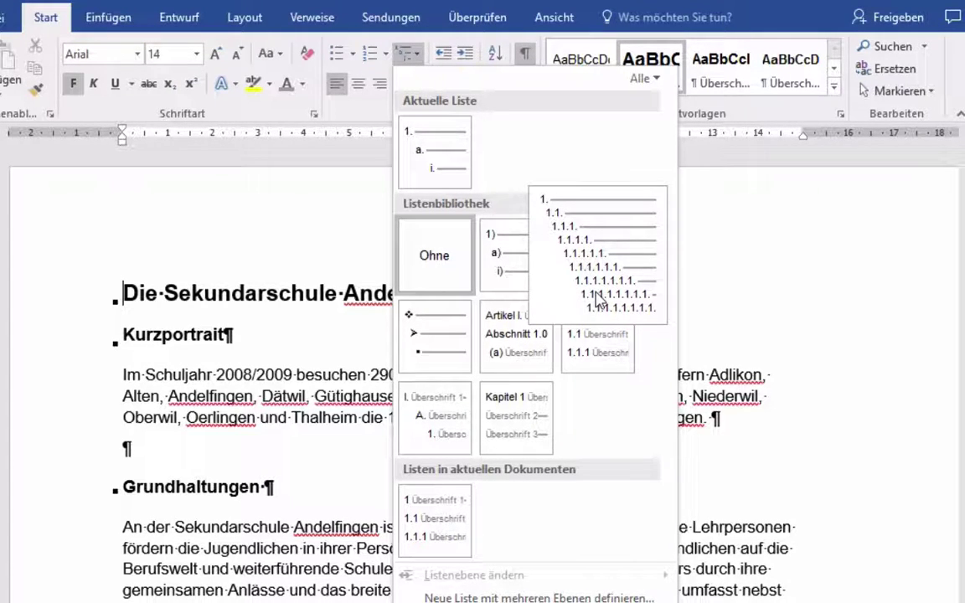
mouse_move(594, 332)
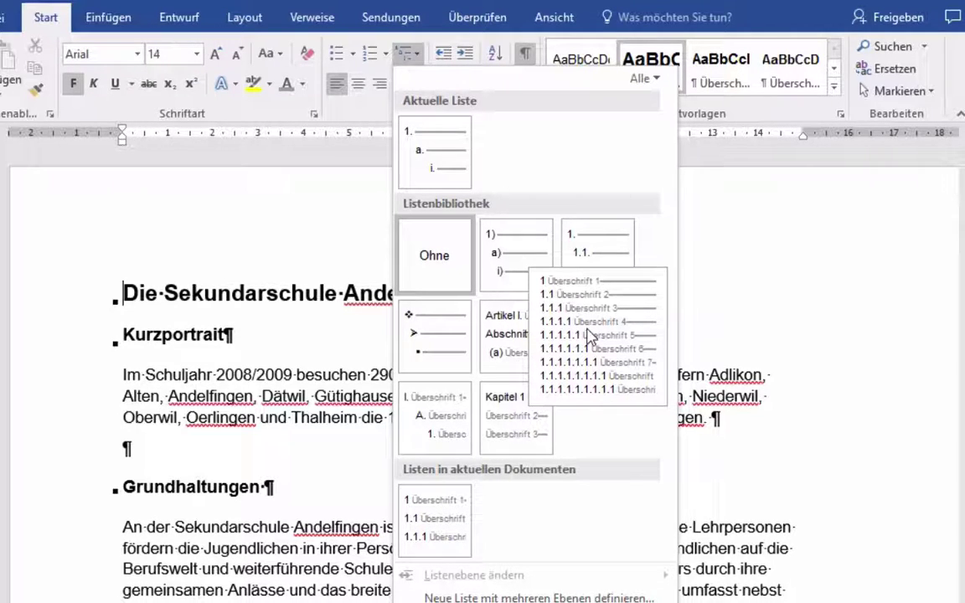
click(589, 335)
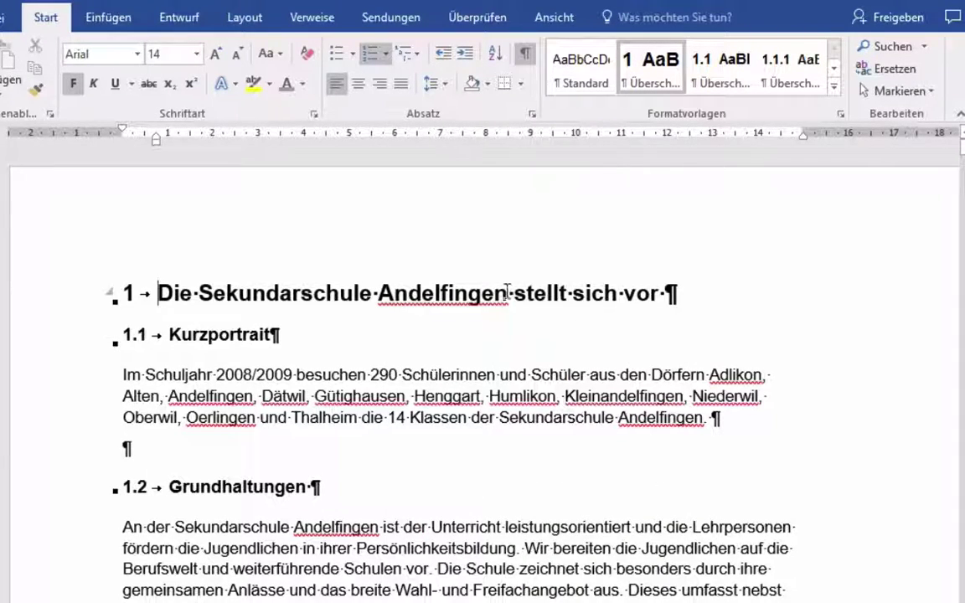
scroll(214, 513, down, 2)
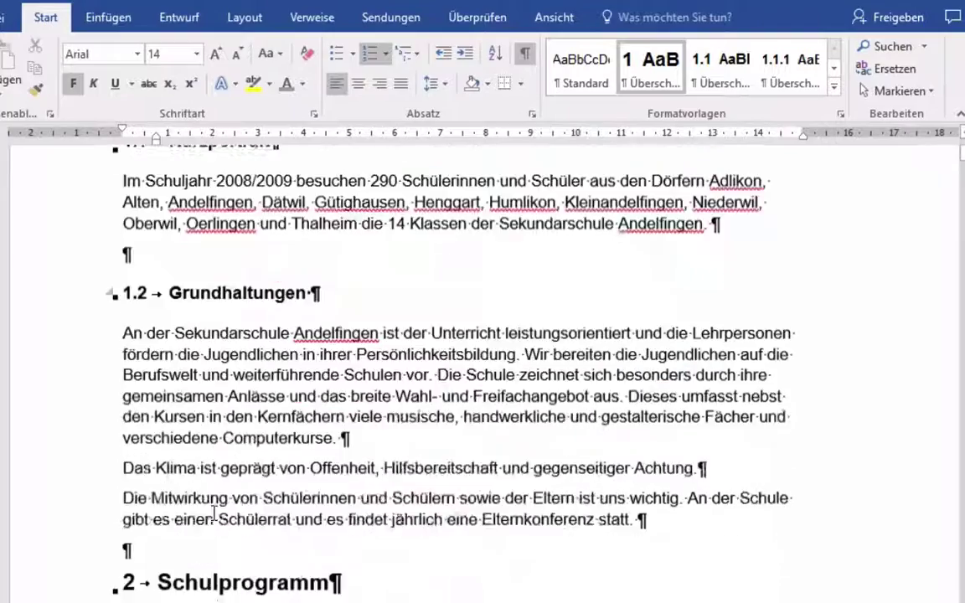
scroll(214, 513, down, 5)
scroll(215, 513, down, 1)
scroll(215, 514, down, 4)
scroll(214, 513, down, 3)
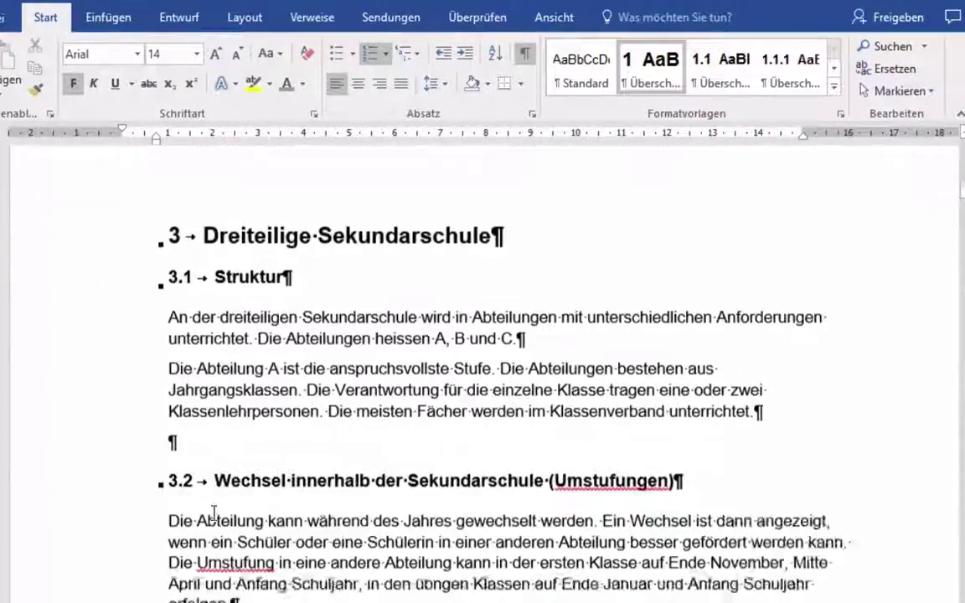
scroll(215, 513, down, 4)
scroll(215, 512, down, 8)
scroll(214, 514, down, 3)
scroll(214, 514, down, 6)
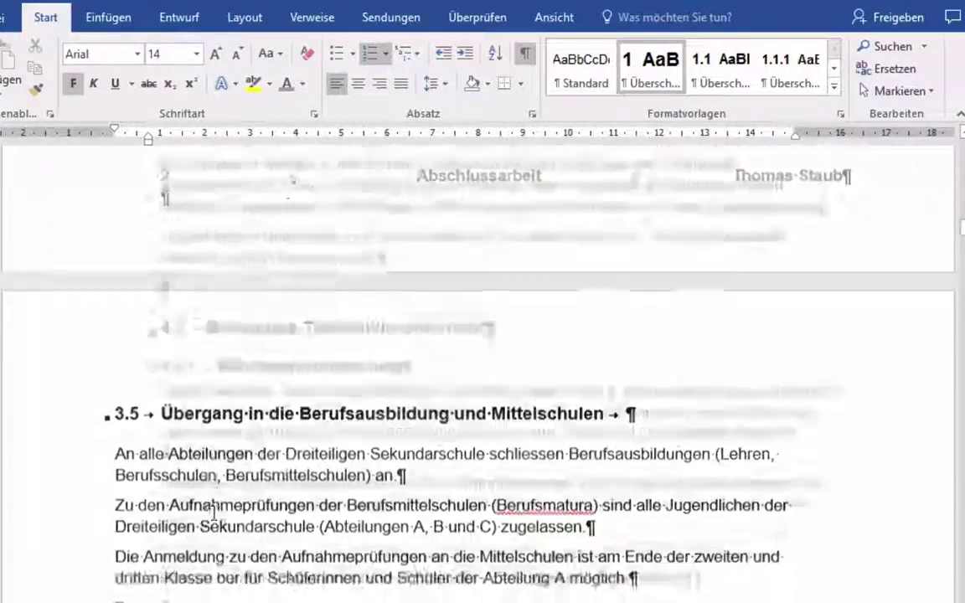
scroll(213, 514, down, 10)
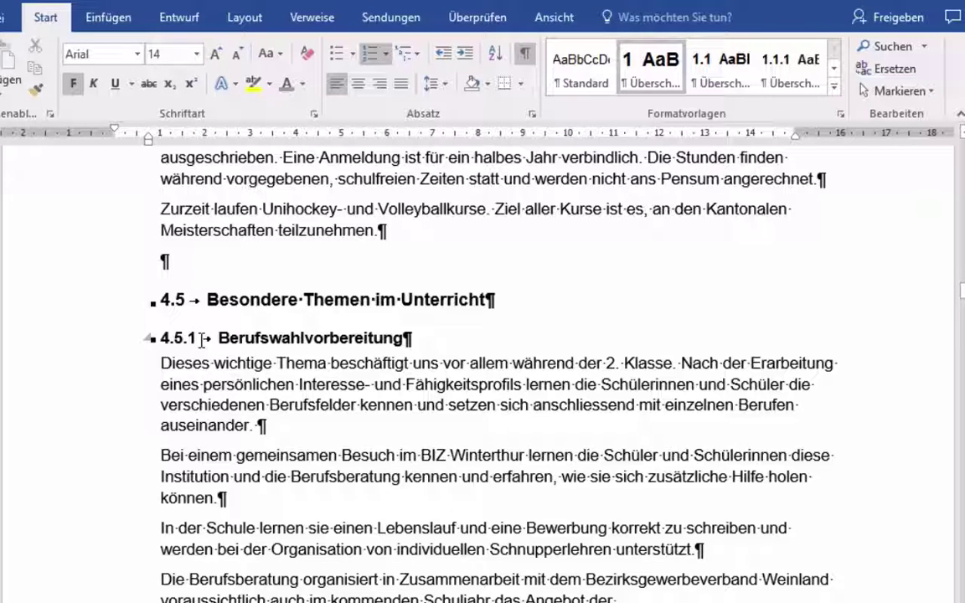
click(421, 57)
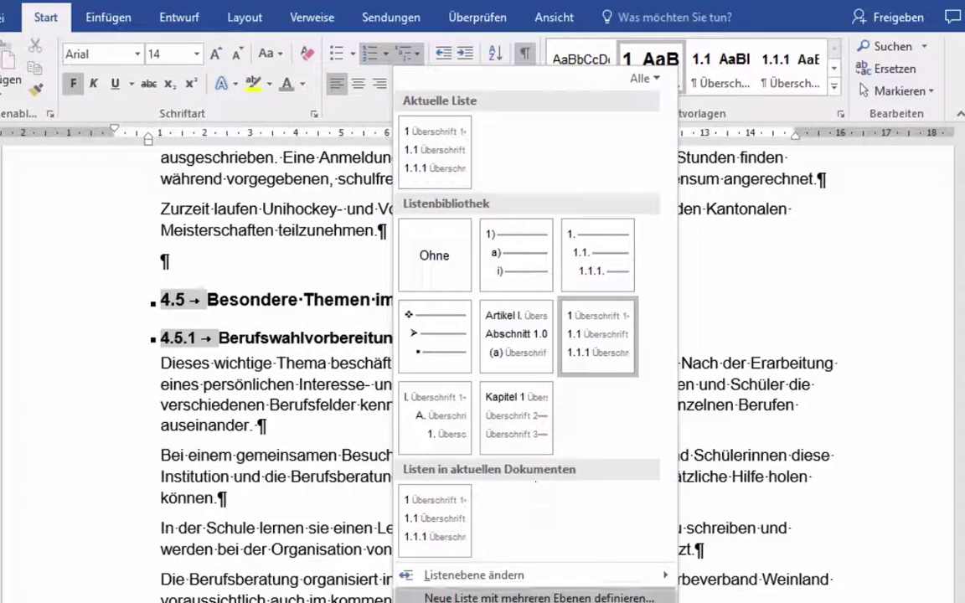
click(536, 598)
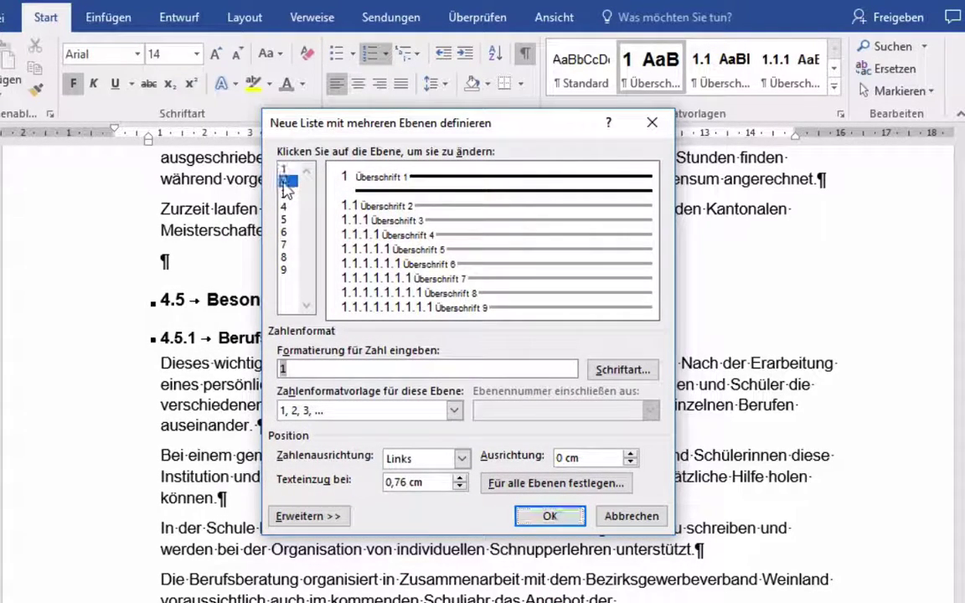
click(284, 183)
click(285, 195)
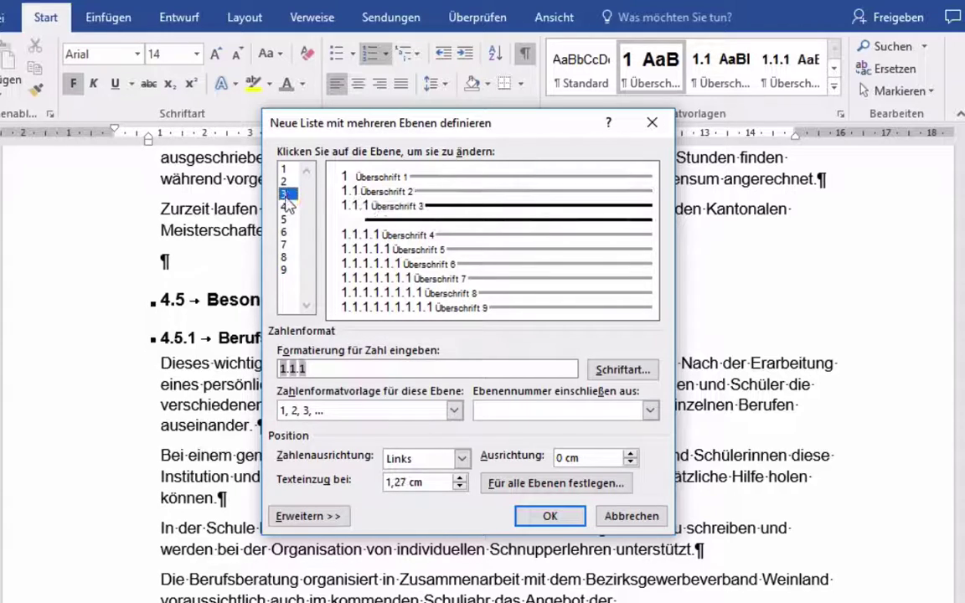
click(284, 182)
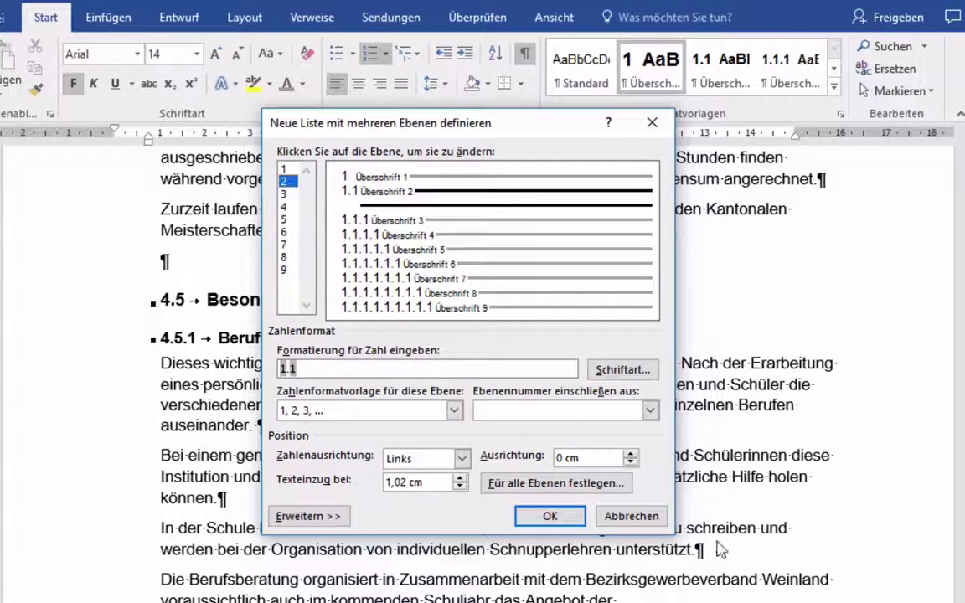
click(630, 516)
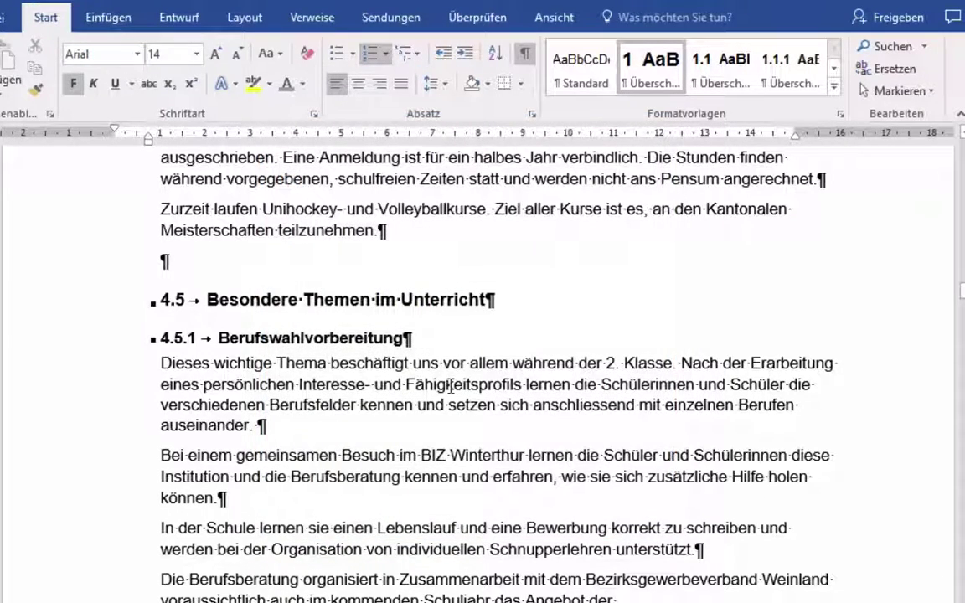
click(366, 338)
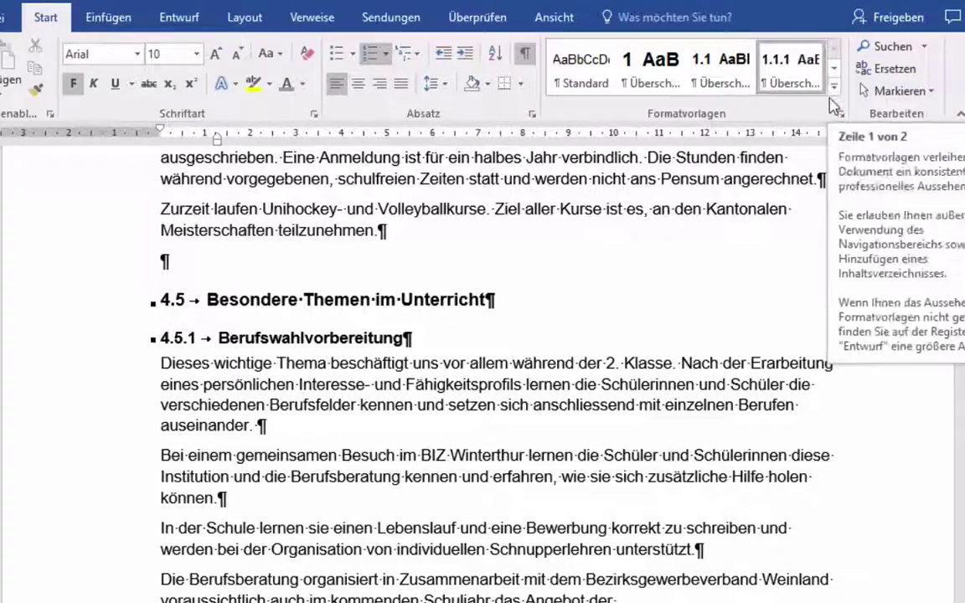
- Tighten the gap after the number on heading 4.5.1 Berufswahlvorbereitung and update Überschrift 3 to match
click(841, 113)
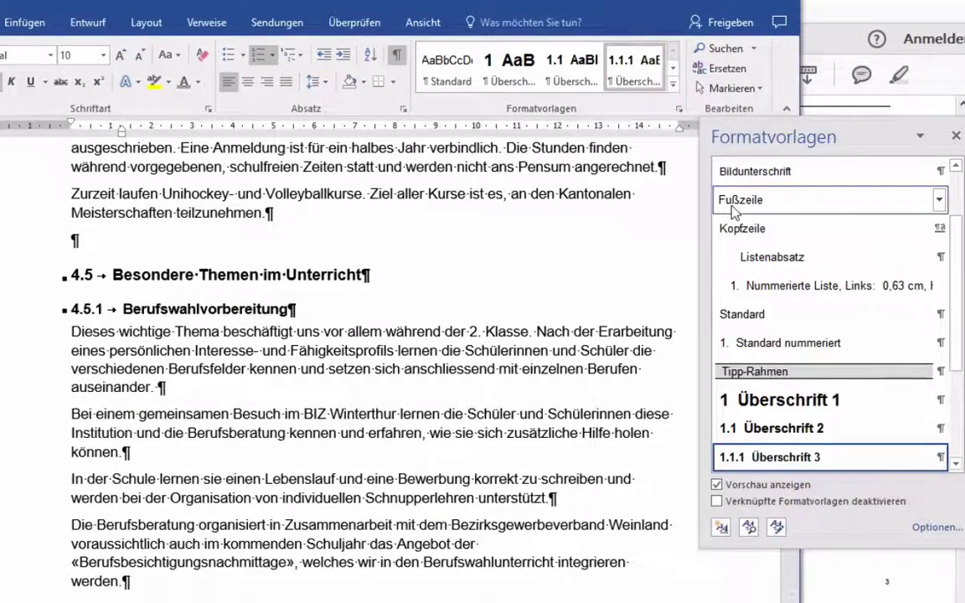
click(121, 309)
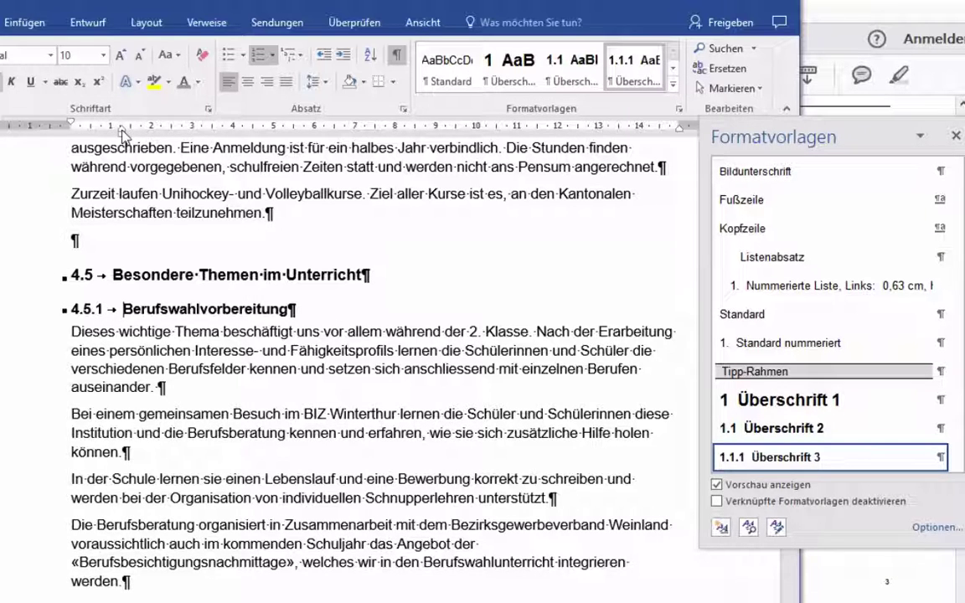
drag(119, 130, 110, 132)
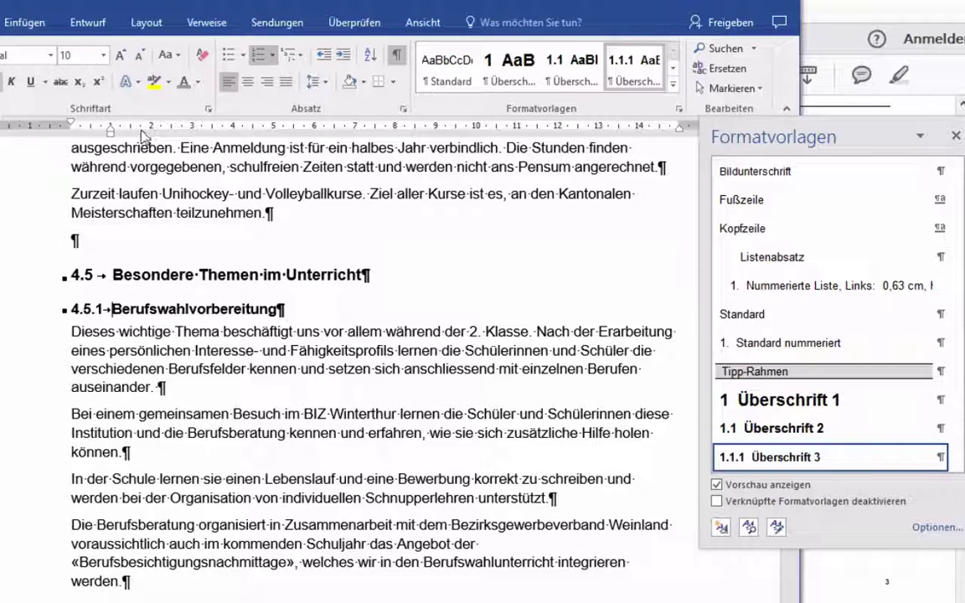
click(941, 457)
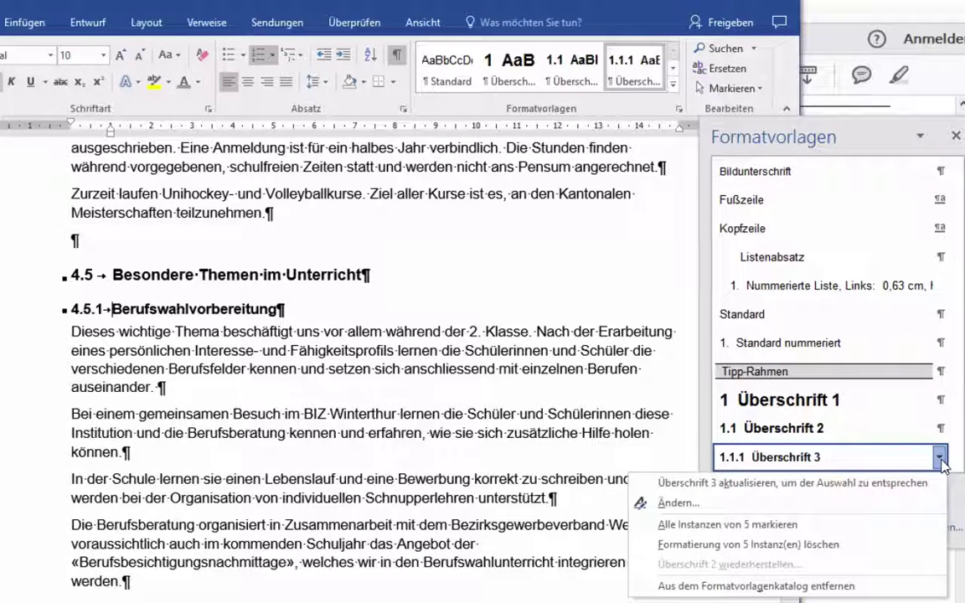
click(879, 487)
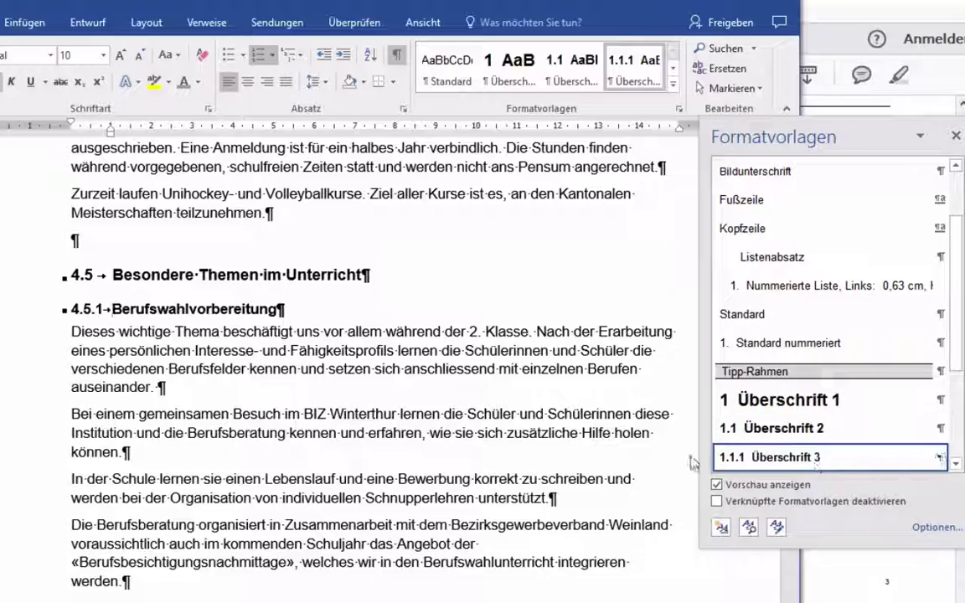
scroll(419, 380, down, 2)
scroll(418, 379, down, 1)
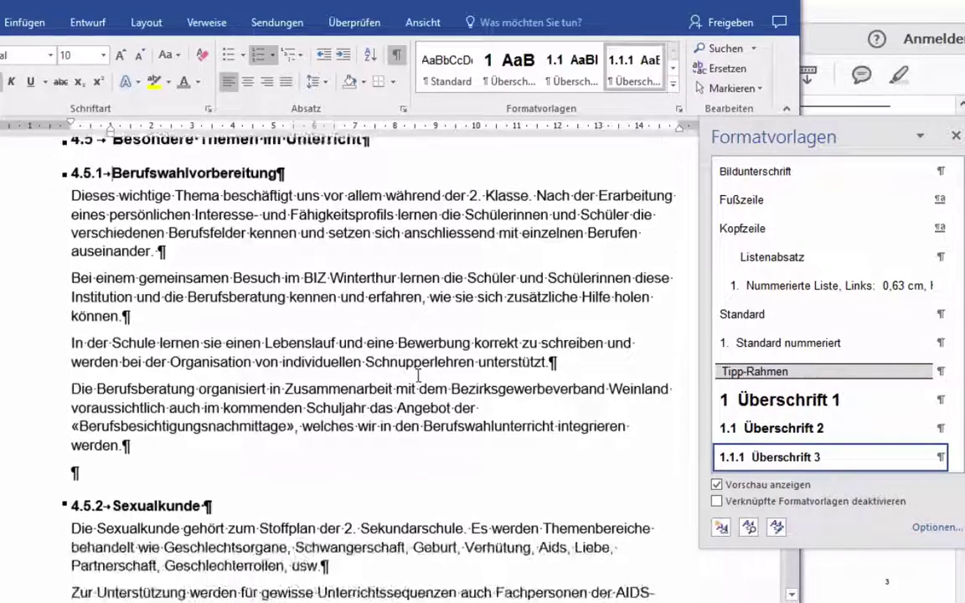
scroll(419, 379, down, 3)
scroll(418, 379, down, 2)
scroll(418, 379, down, 2)
scroll(418, 380, down, 4)
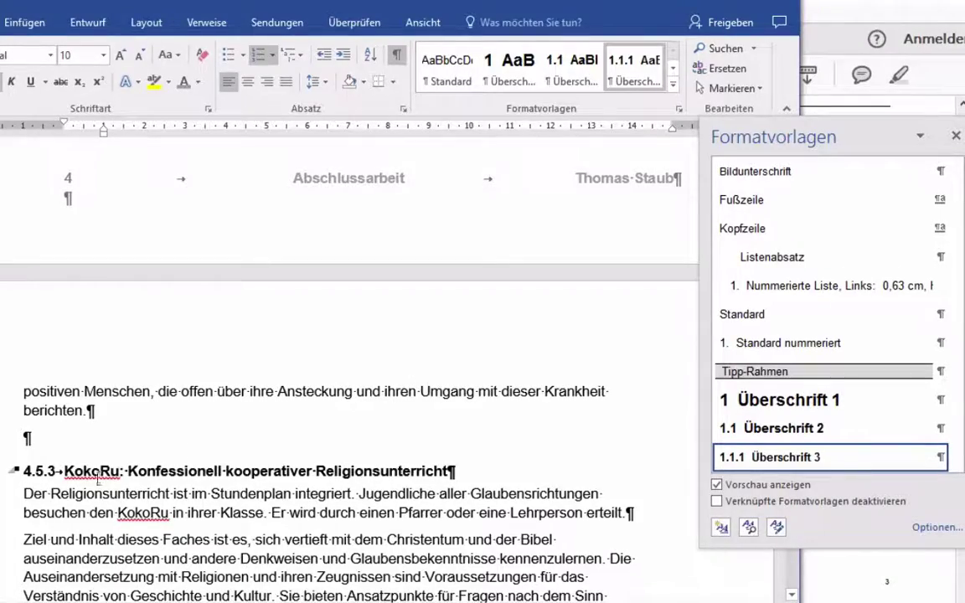
scroll(216, 490, up, 6)
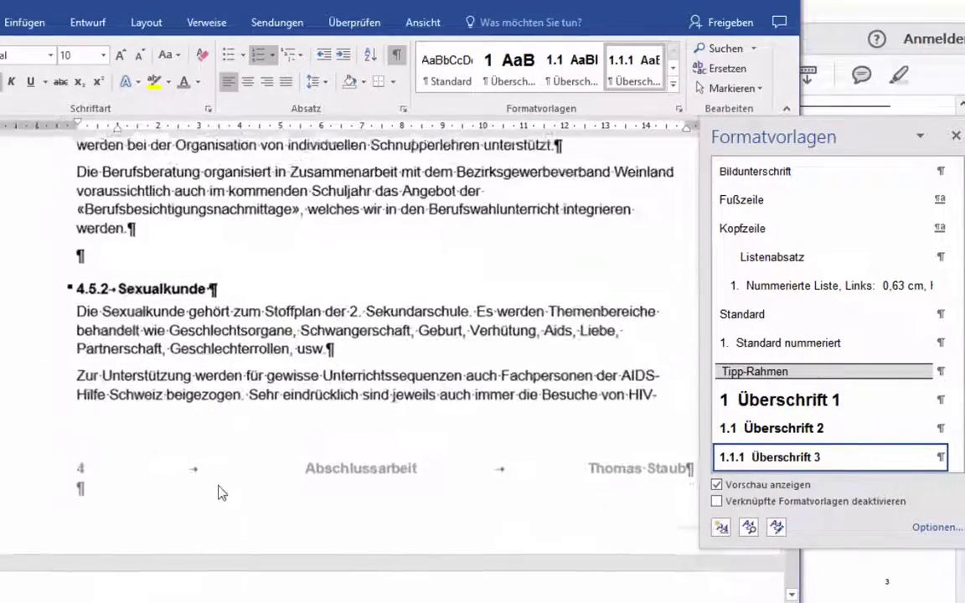
scroll(218, 489, up, 6)
scroll(220, 485, up, 6)
scroll(219, 482, up, 10)
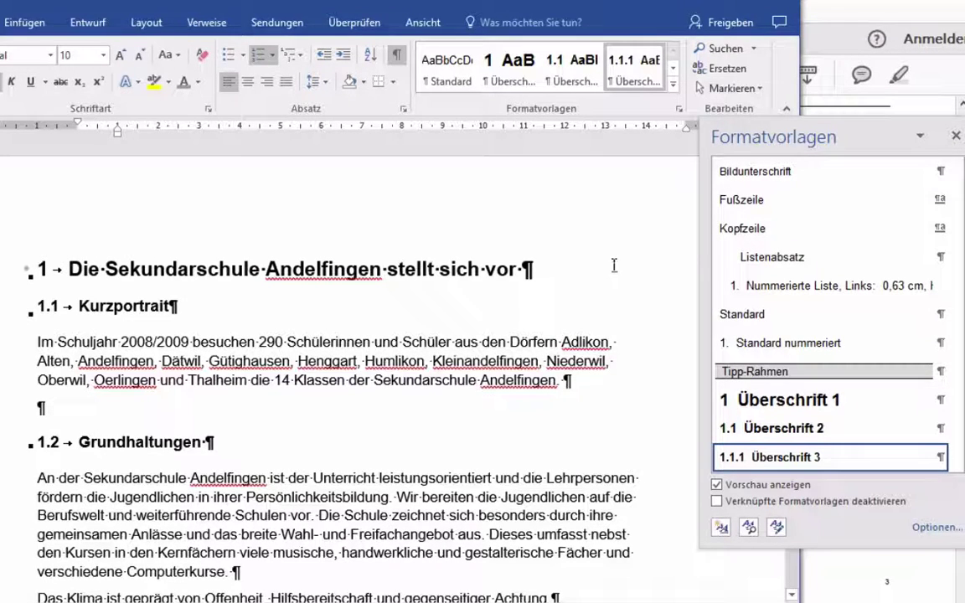
- Add a bottom border under the chapter 1 heading 'Die Sekundarschule Andelfingen stellt sich vor'
drag(595, 267, 2, 277)
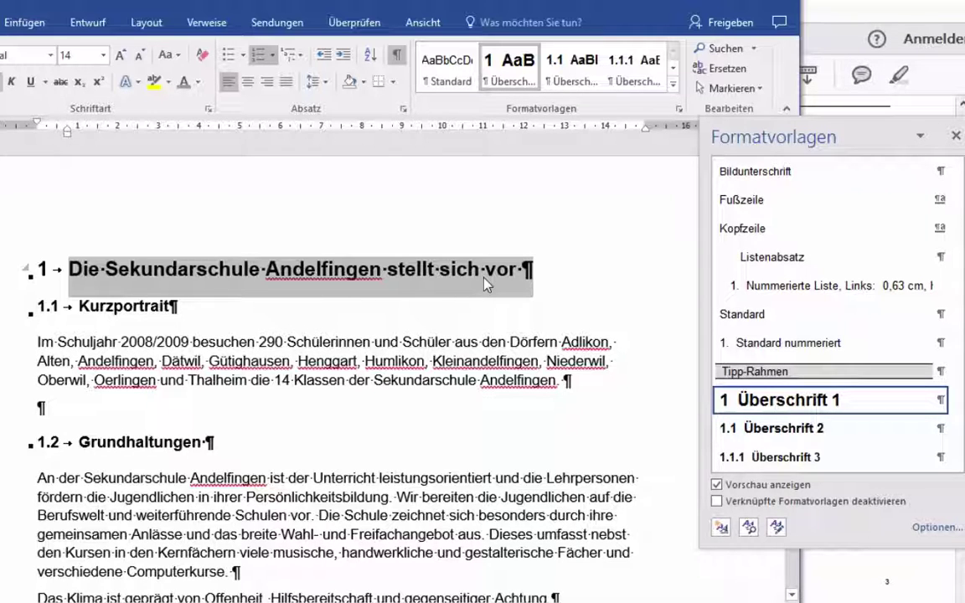
click(393, 84)
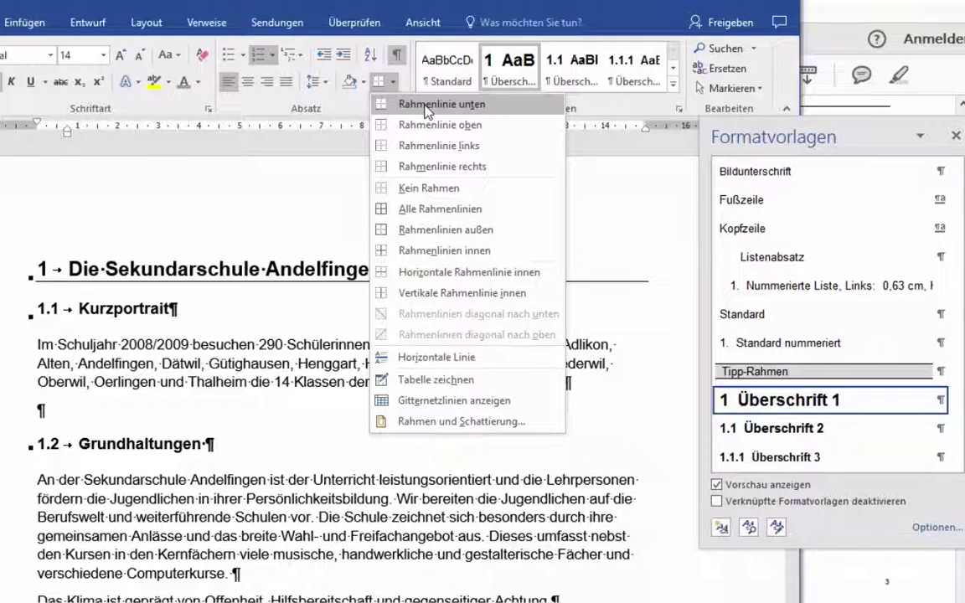
click(427, 105)
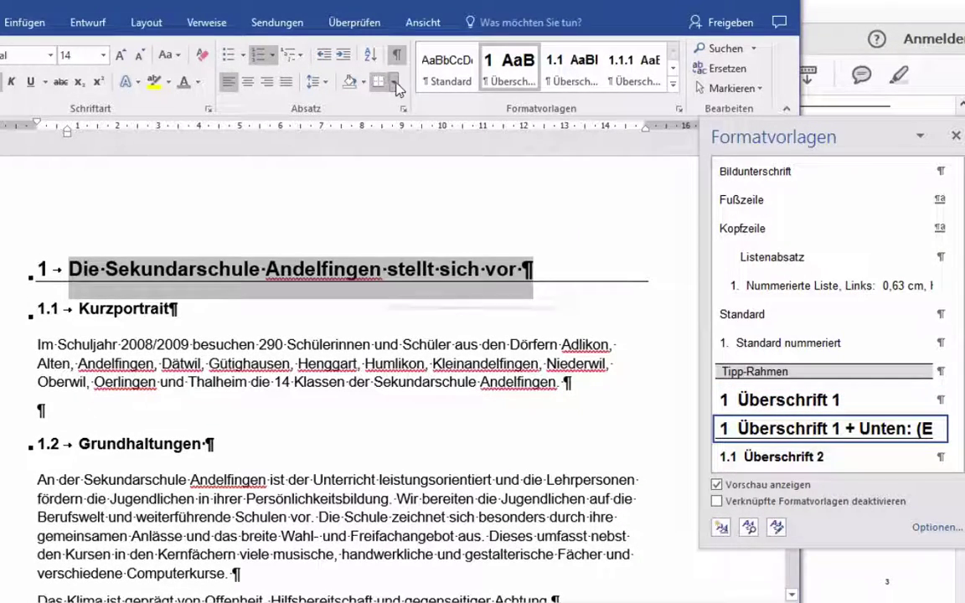
click(396, 83)
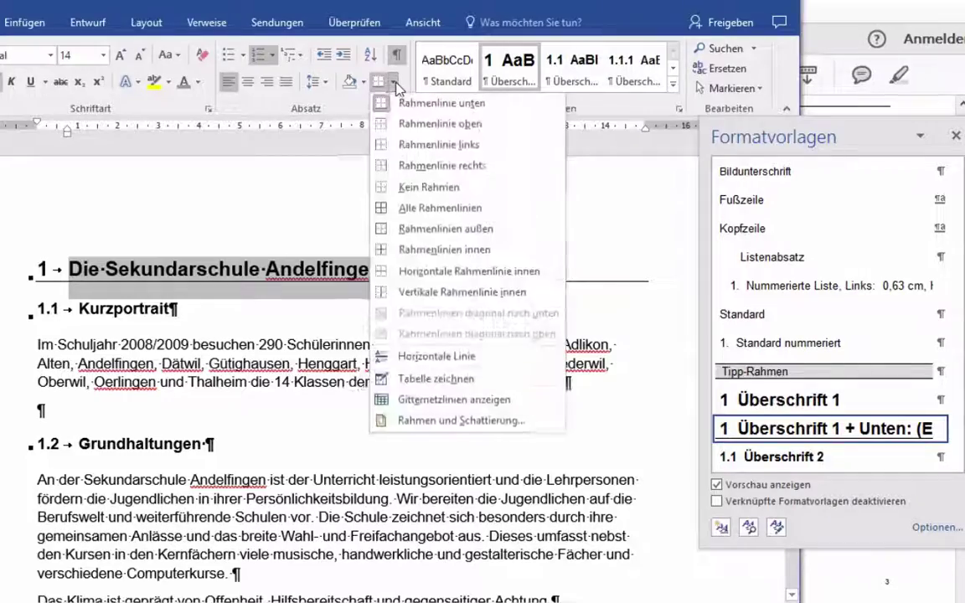
- Set the heading's bottom border spacing to 3 pt below the text in Borders and Shading options
click(458, 424)
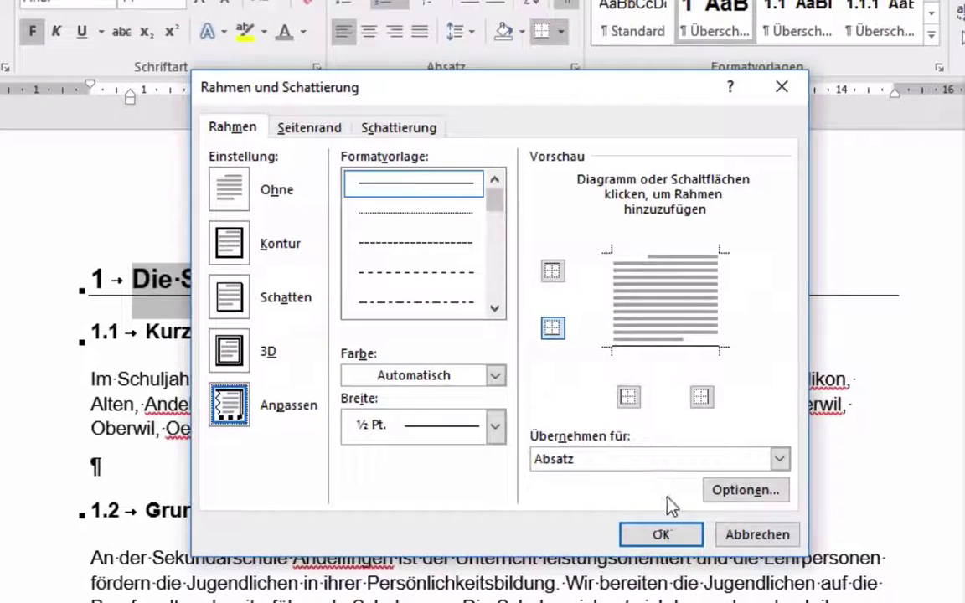
click(725, 488)
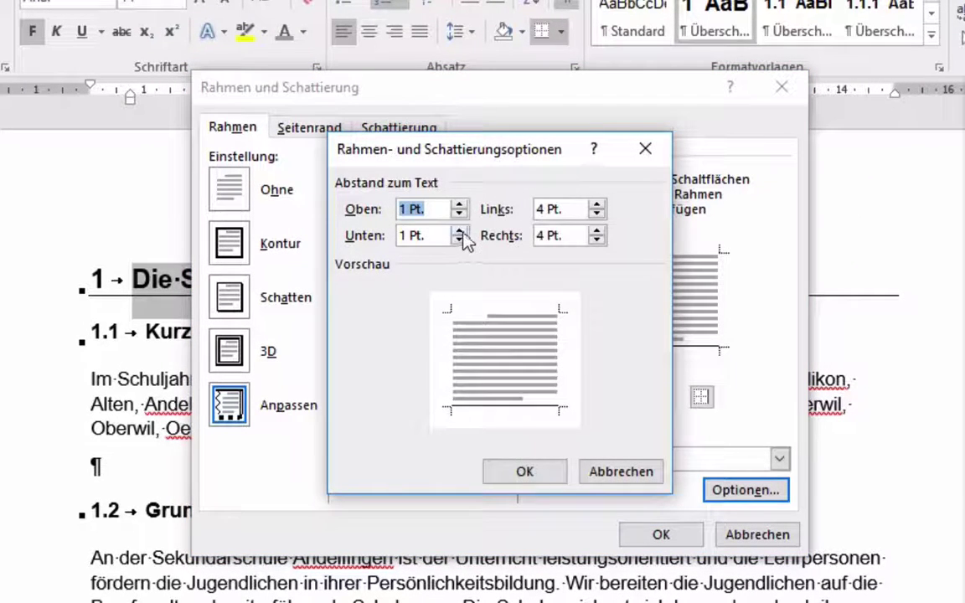
click(459, 232)
click(459, 231)
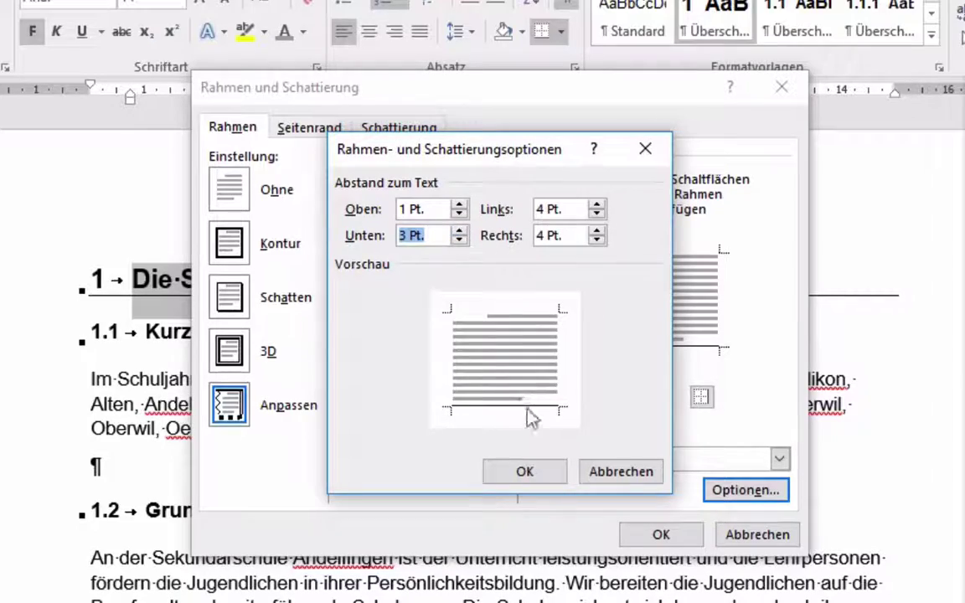
click(528, 472)
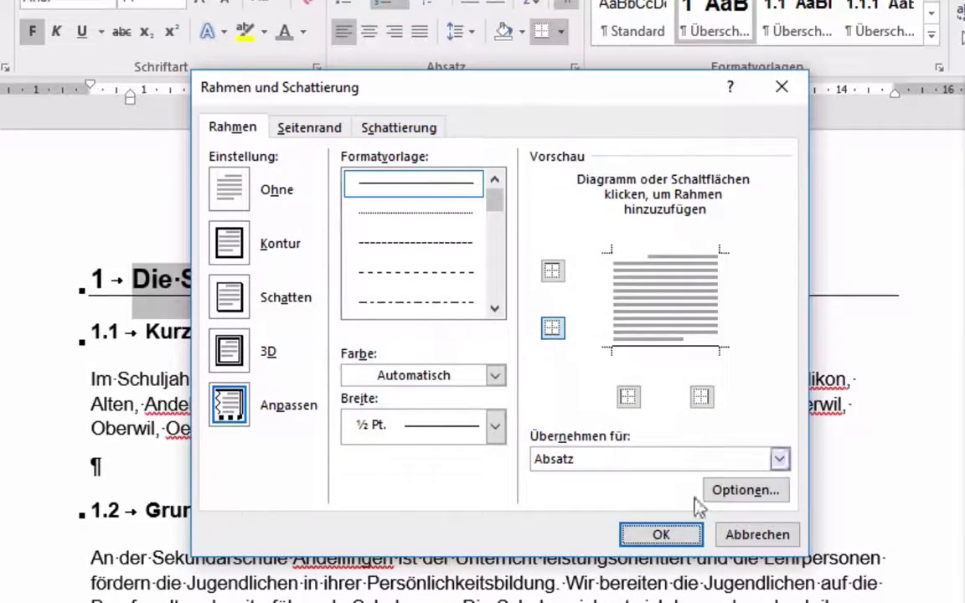
click(662, 538)
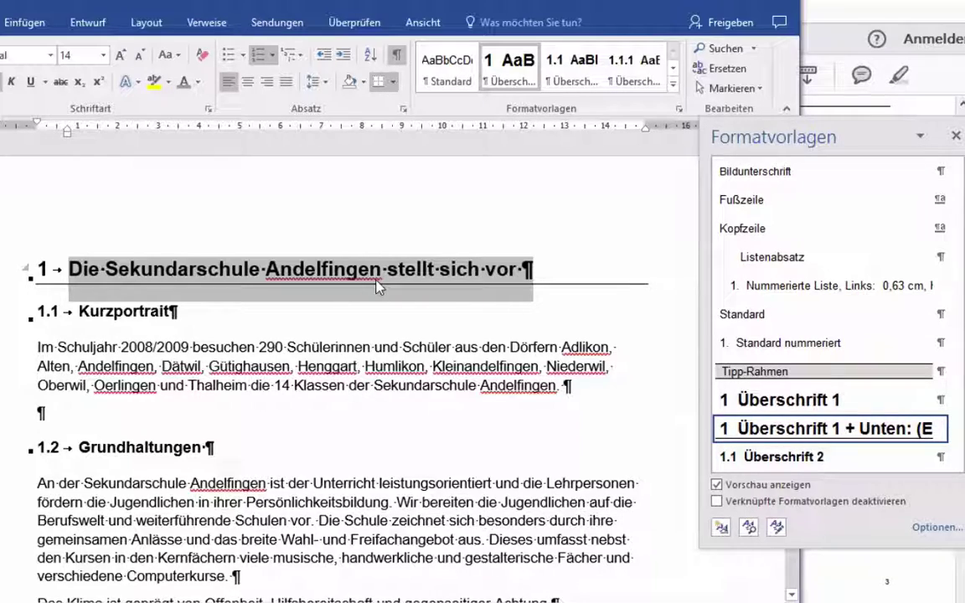
- Update the Überschrift 1 style to match the bordered chapter 1 heading
scroll(379, 368, down, 3)
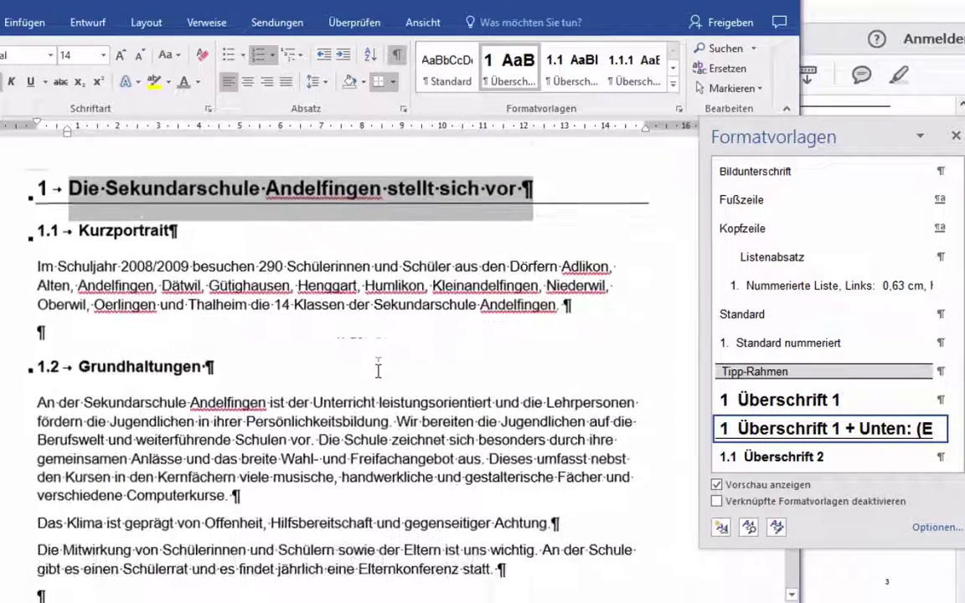
scroll(378, 371, up, 2)
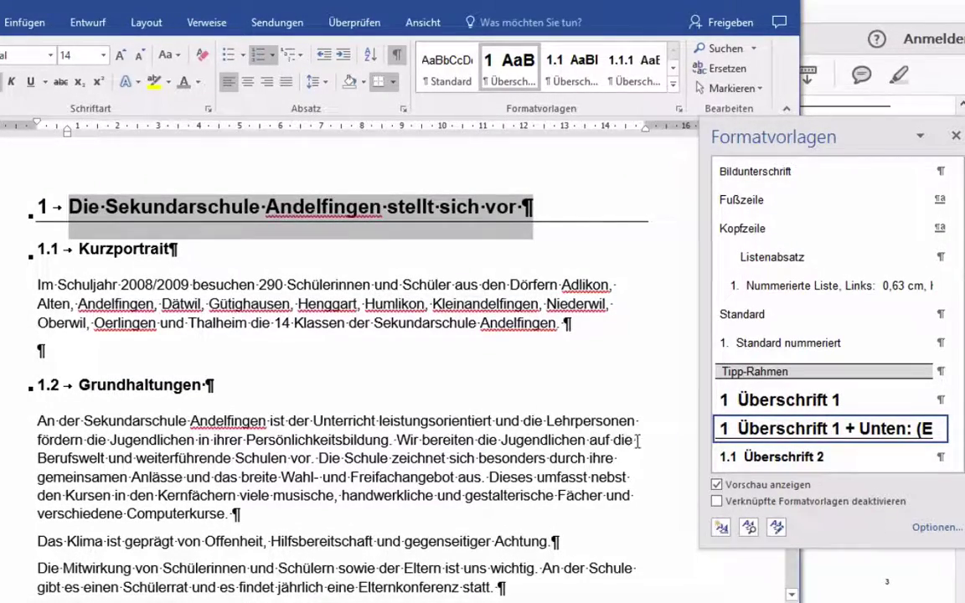
mouse_move(943, 410)
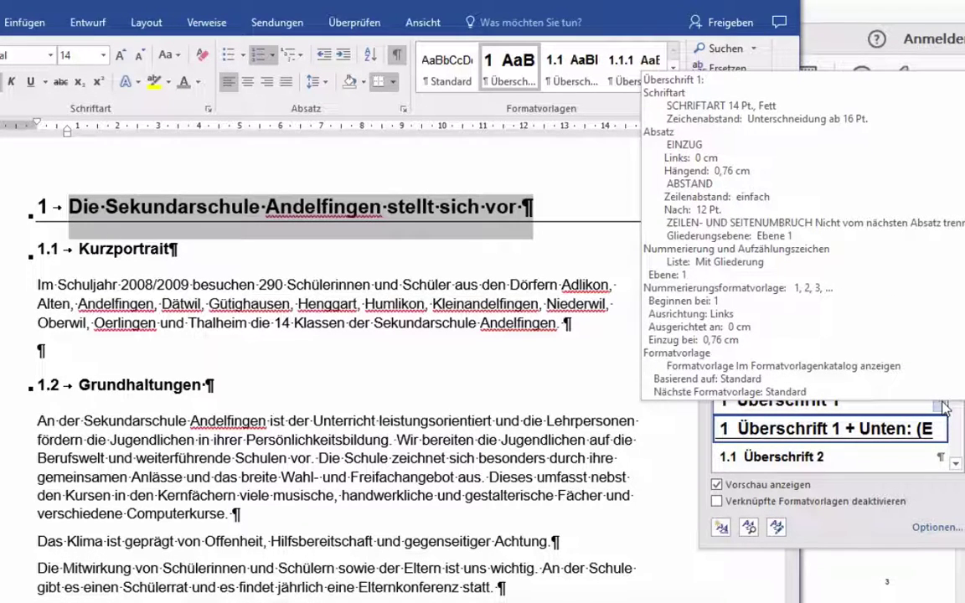
click(941, 404)
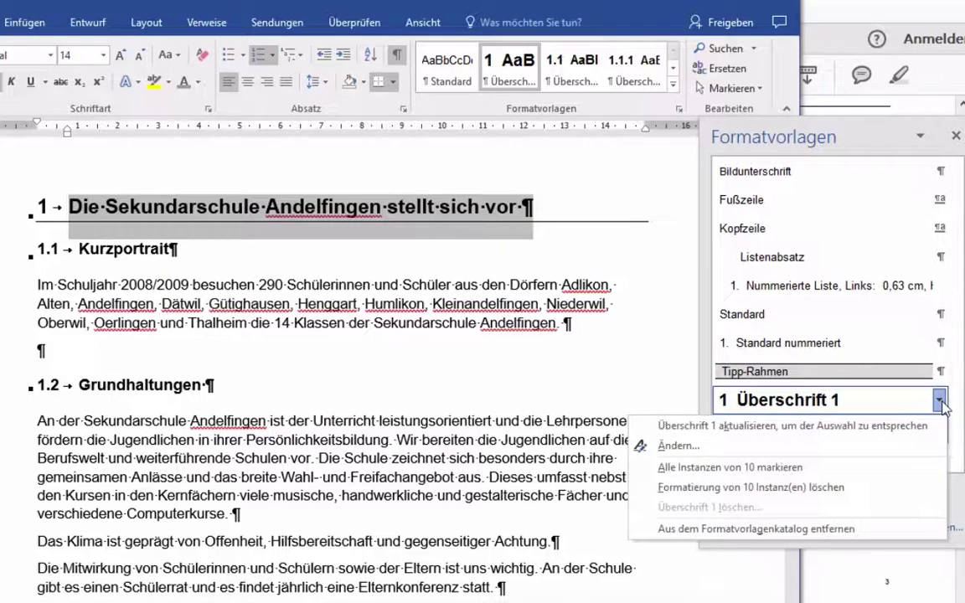
click(874, 427)
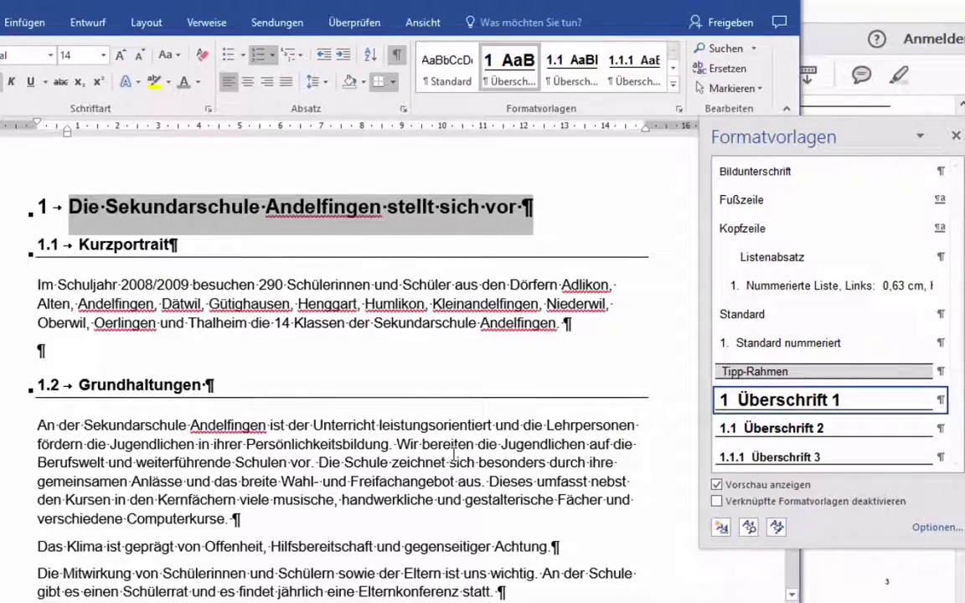
scroll(209, 435, down, 6)
scroll(209, 437, up, 2)
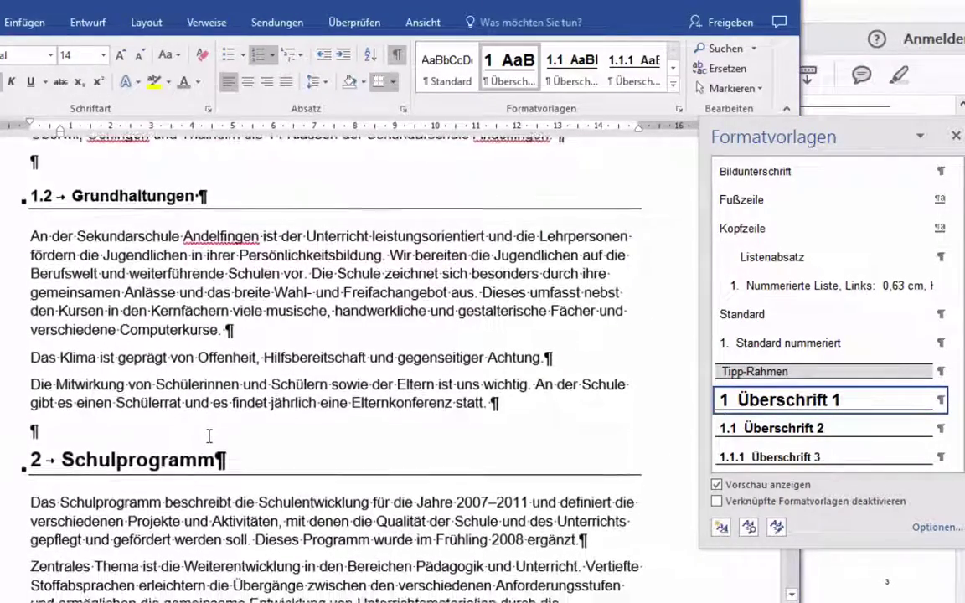
scroll(210, 437, up, 1)
scroll(210, 430, up, 4)
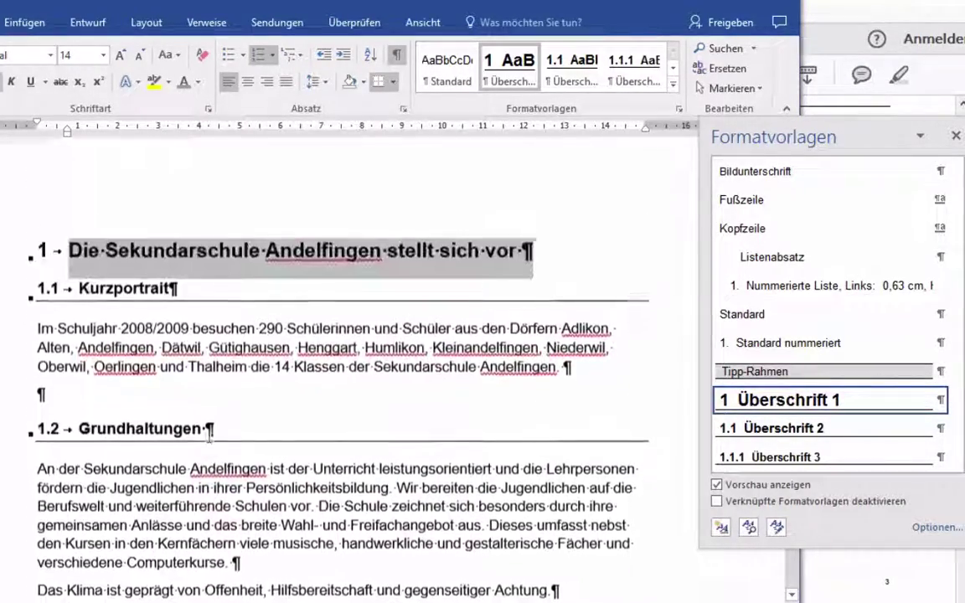
scroll(209, 429, up, 1)
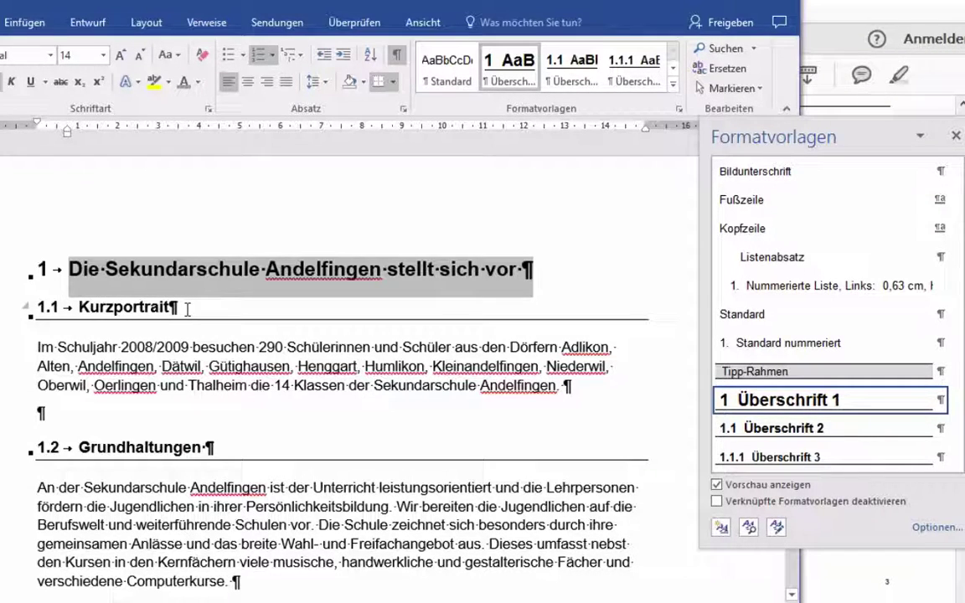
- Remove the bottom border from heading 1.1 Kurzportrait
click(182, 308)
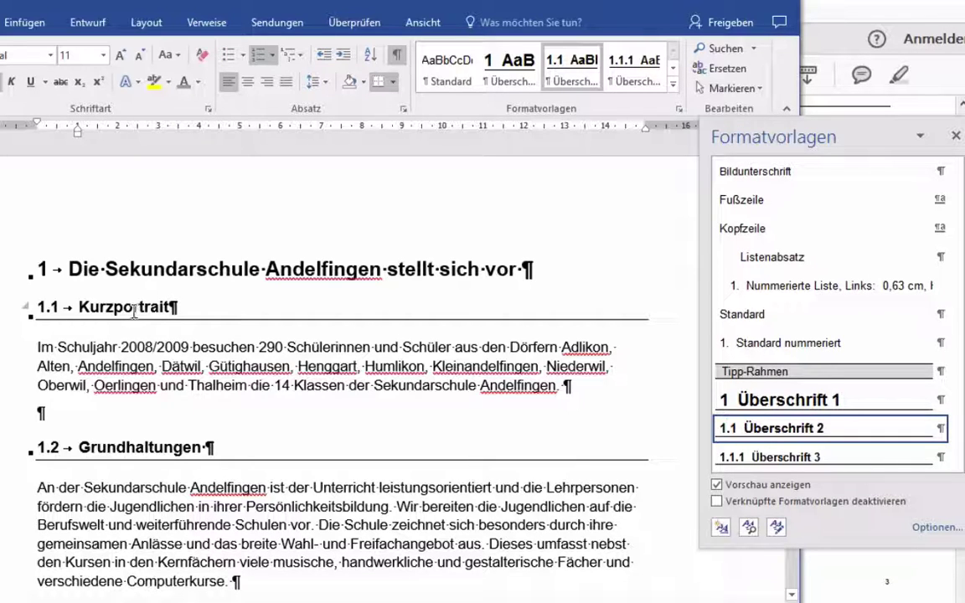
click(378, 83)
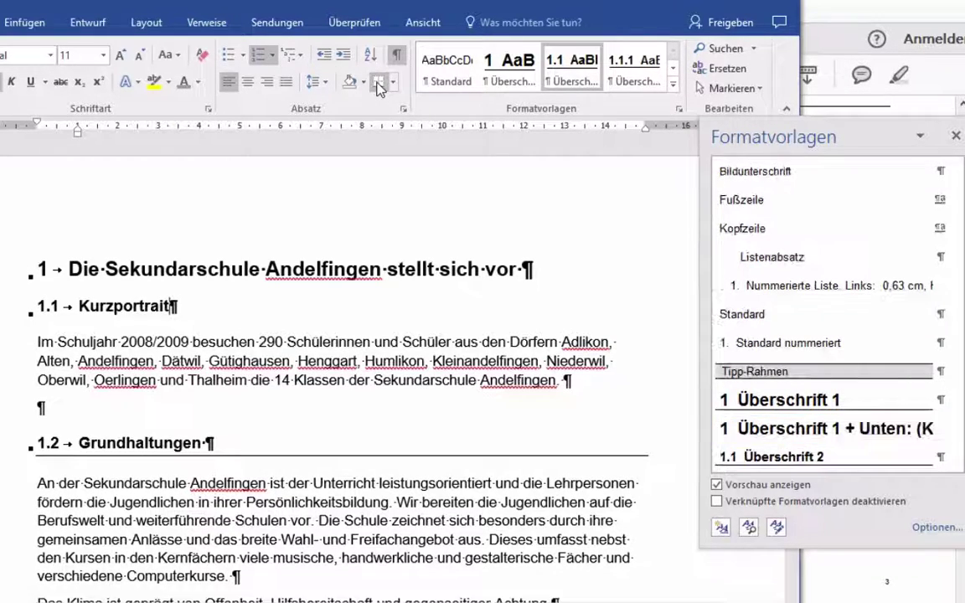
click(394, 84)
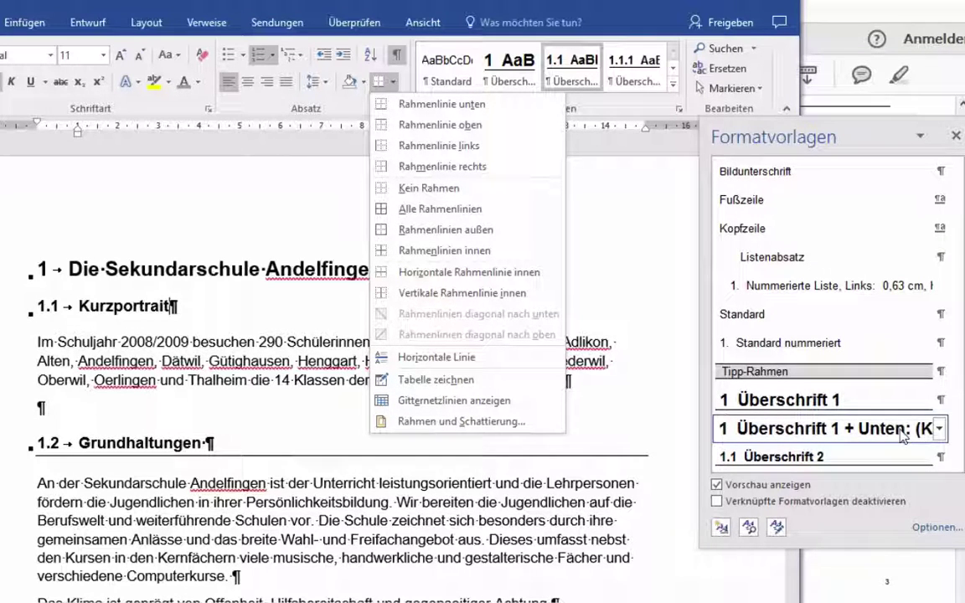
click(940, 460)
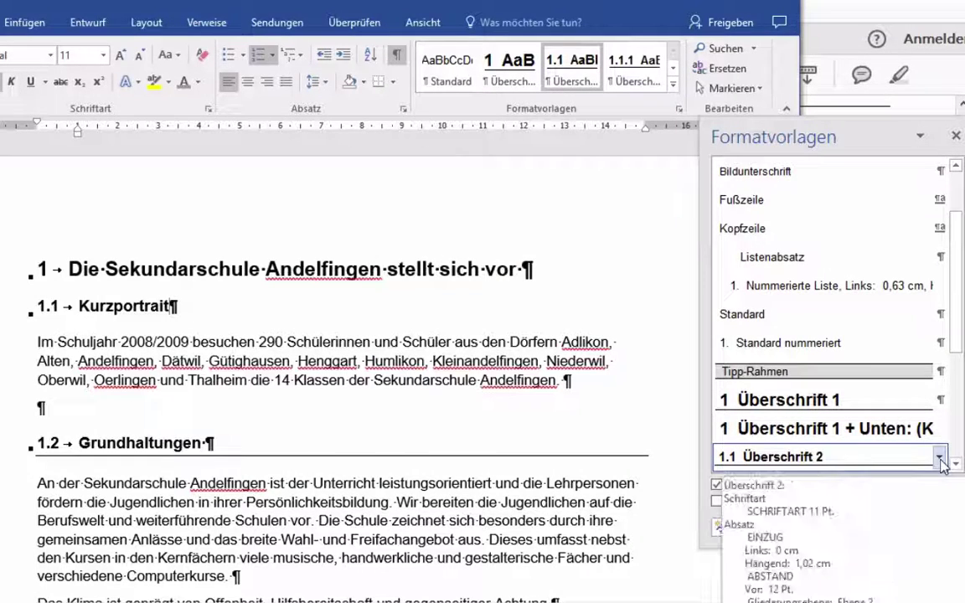
- Update the Überschrift 2 style to match the unbordered heading 1.1, clearing the line under 1.2
click(940, 460)
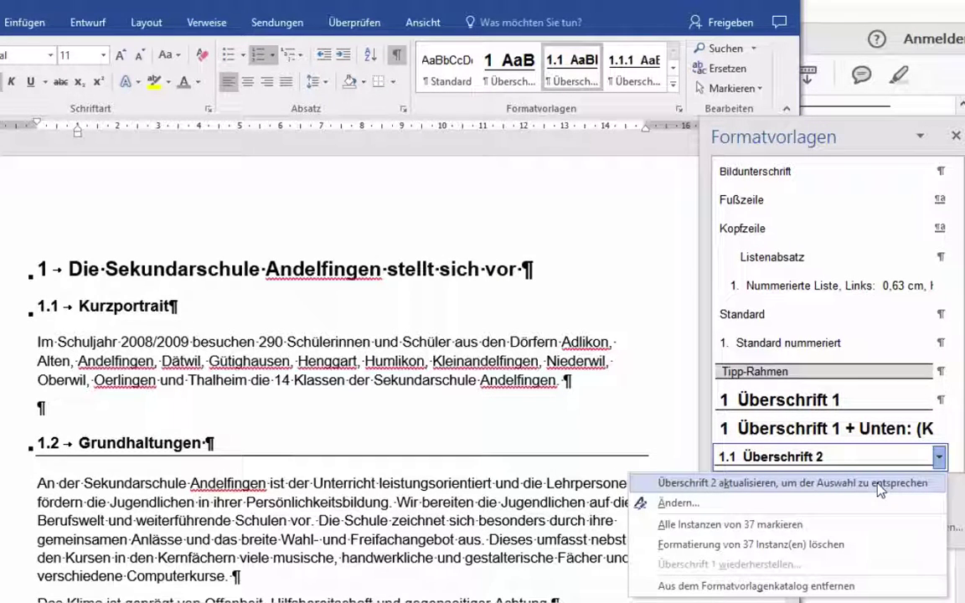
click(879, 485)
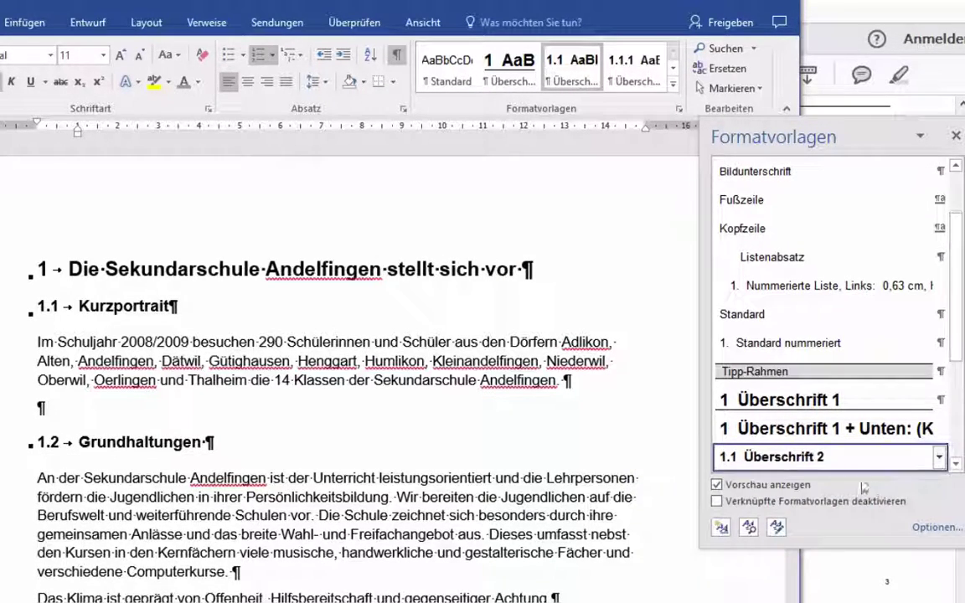
click(346, 367)
scroll(383, 429, down, 4)
- Reapply the plain Überschrift 1 style to the chapter 1 heading
scroll(383, 429, down, 8)
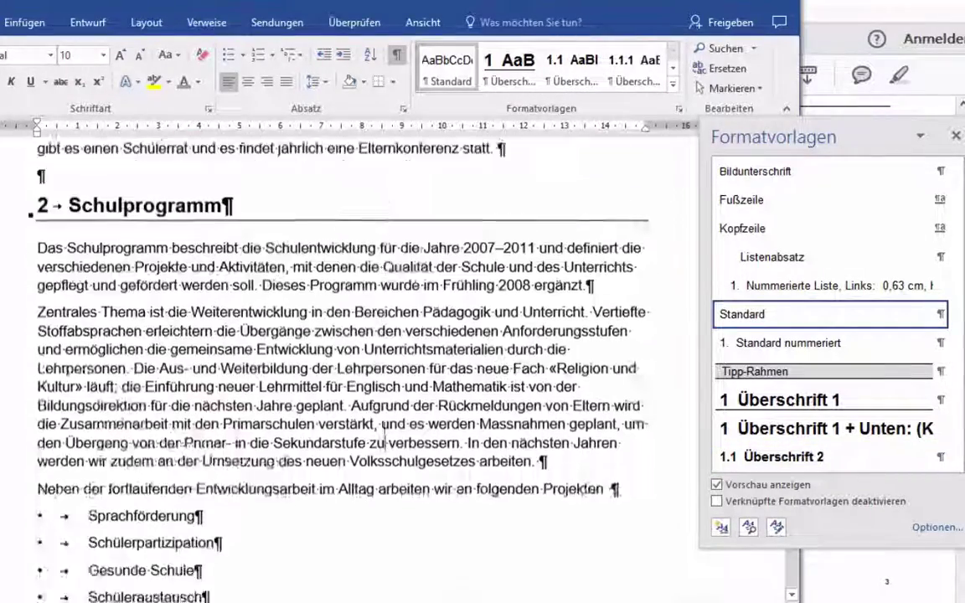
scroll(383, 429, down, 6)
scroll(383, 429, down, 3)
scroll(384, 427, down, 3)
scroll(384, 427, up, 10)
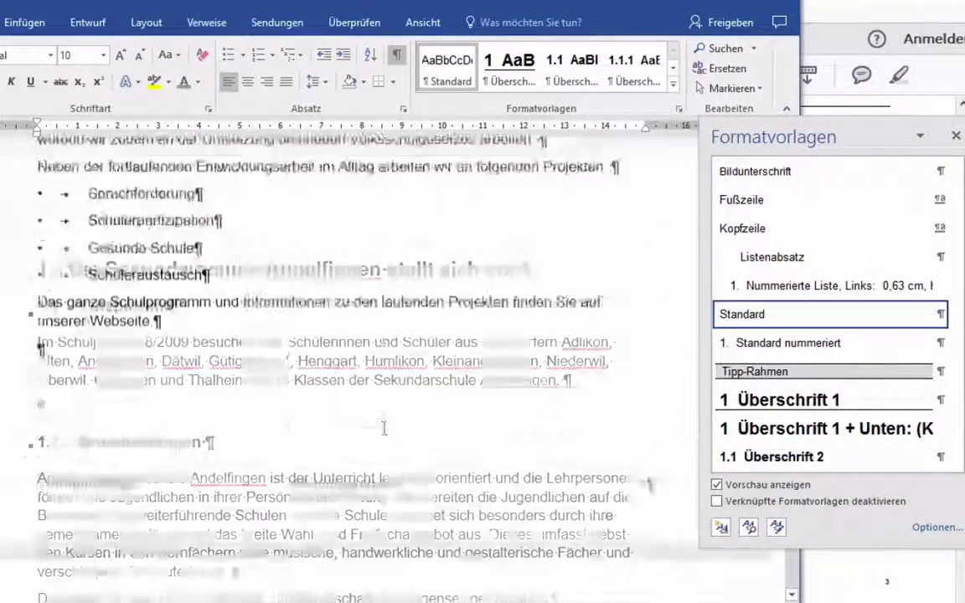
scroll(360, 335, up, 5)
click(336, 268)
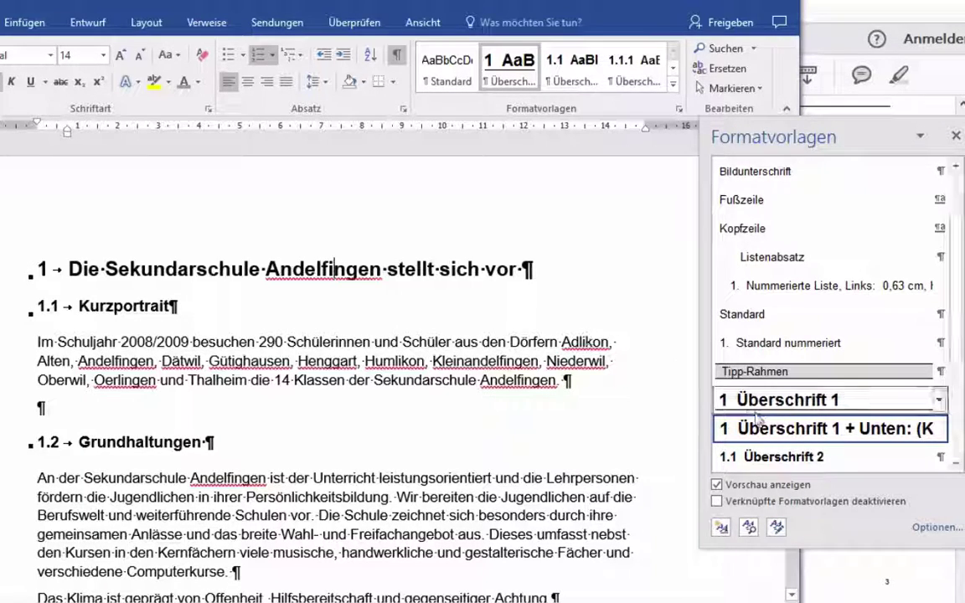
click(805, 401)
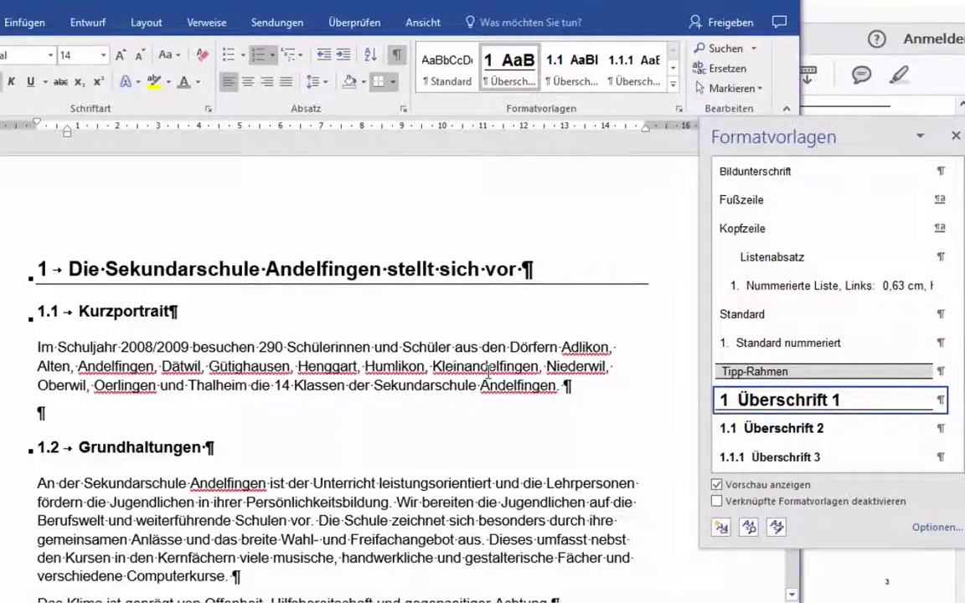
- Scroll through the report to confirm only level-1 headings like chapters 3 and 4 carry a bottom border
scroll(490, 371, down, 5)
scroll(489, 371, down, 3)
scroll(488, 372, down, 5)
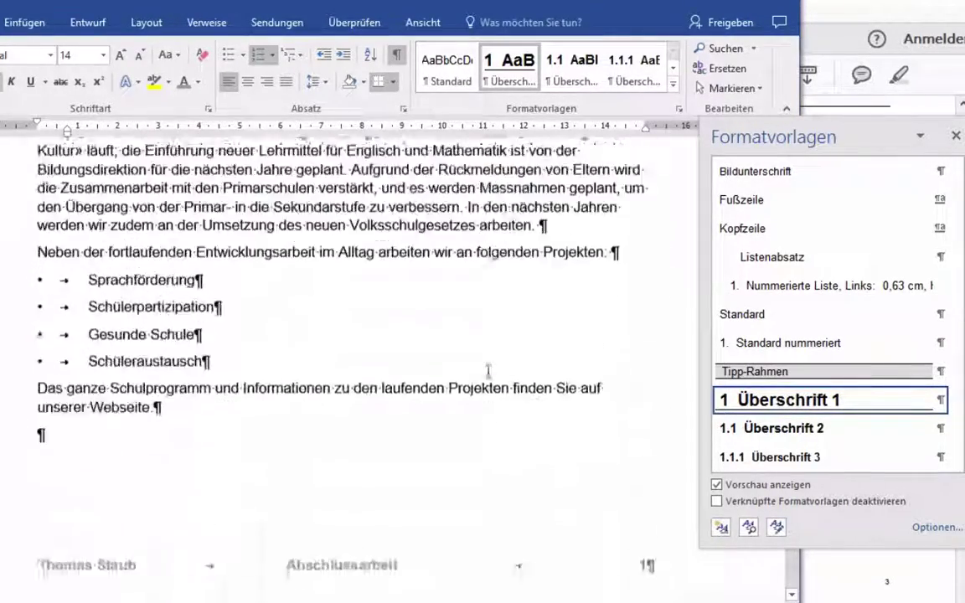
scroll(488, 371, down, 4)
scroll(489, 371, down, 6)
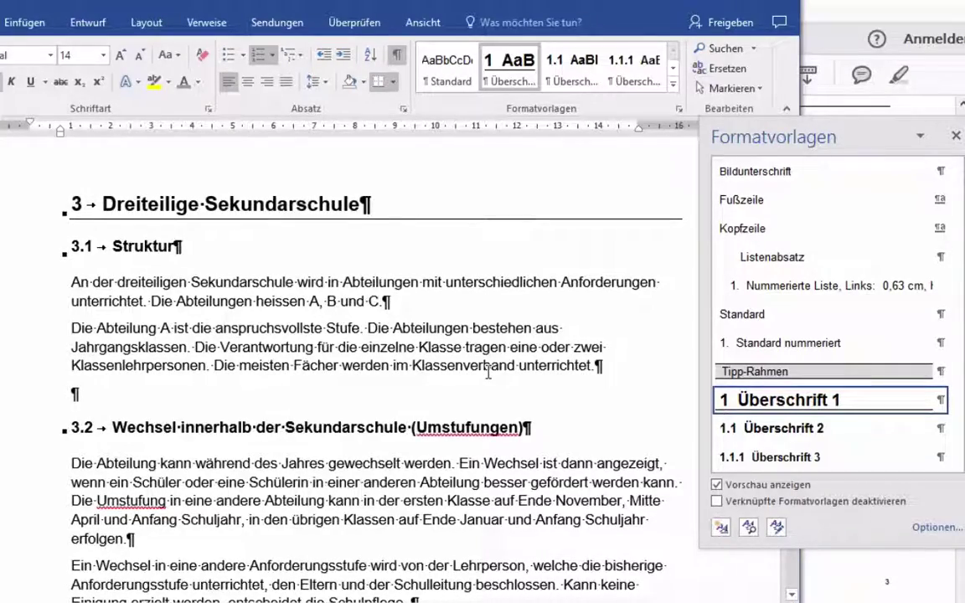
scroll(488, 371, down, 1)
scroll(489, 371, down, 3)
scroll(488, 371, down, 8)
scroll(489, 371, down, 3)
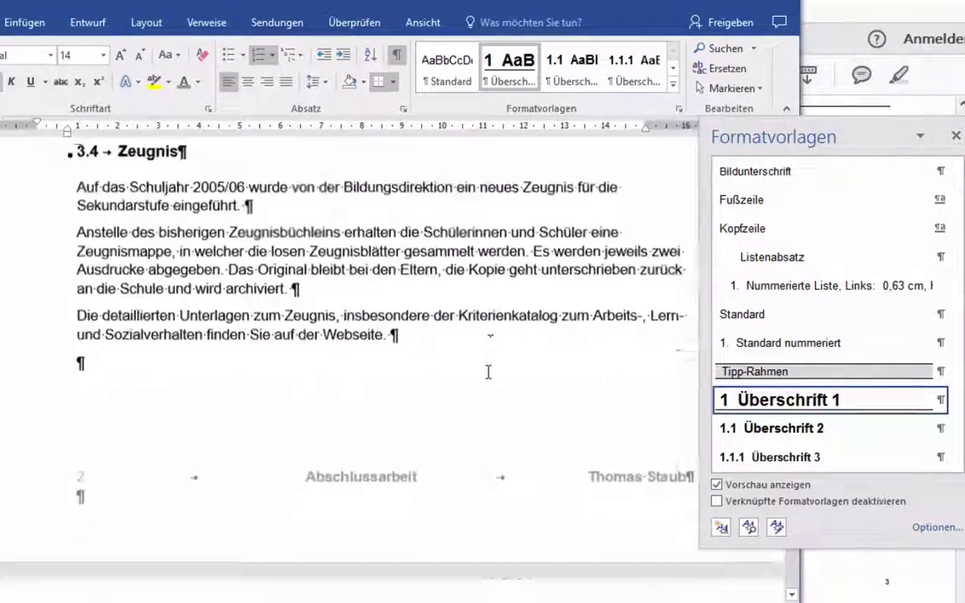
scroll(488, 371, down, 5)
scroll(489, 372, down, 6)
scroll(489, 373, down, 3)
scroll(489, 372, down, 5)
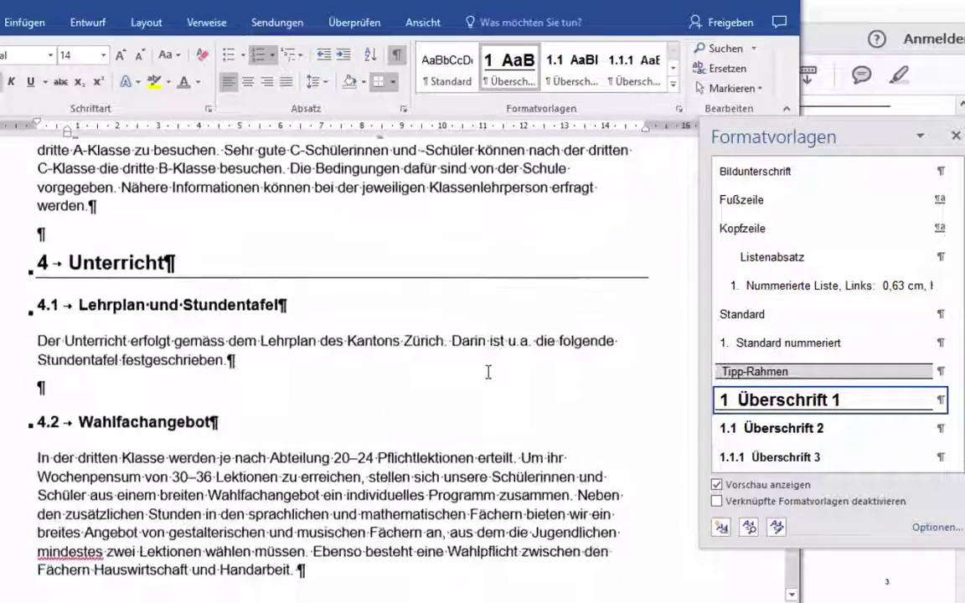